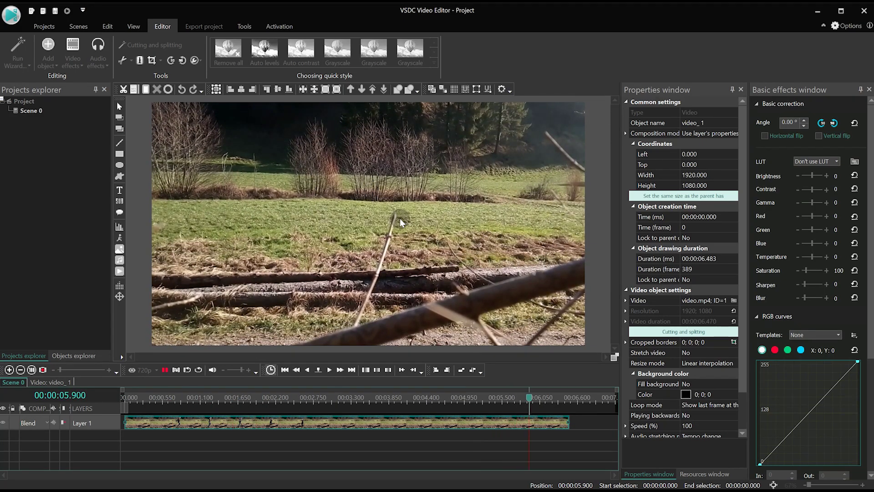
Step: Scrub the timeline to the clip's end and back to the start
left_click(567, 397)
left_click(128, 400)
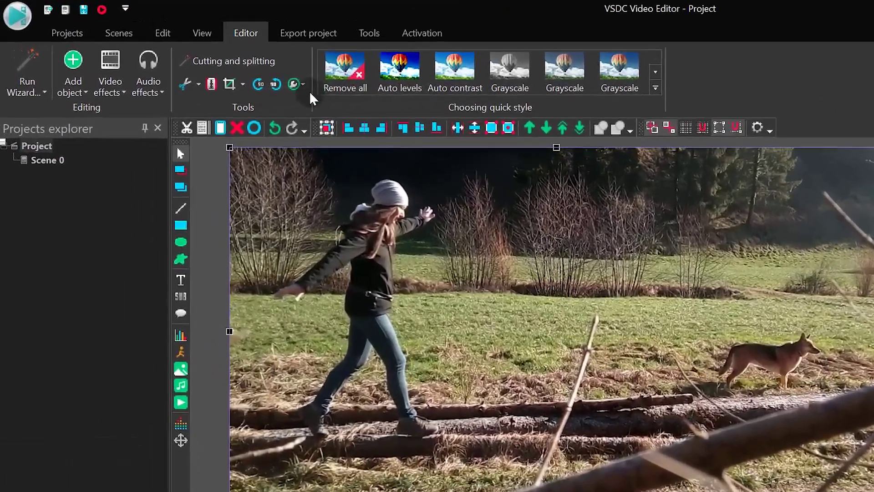
Step: Save the frame at 00:00:01.066 as a PNG snapshot via Tools > Create snapshot
left_click(330, 90)
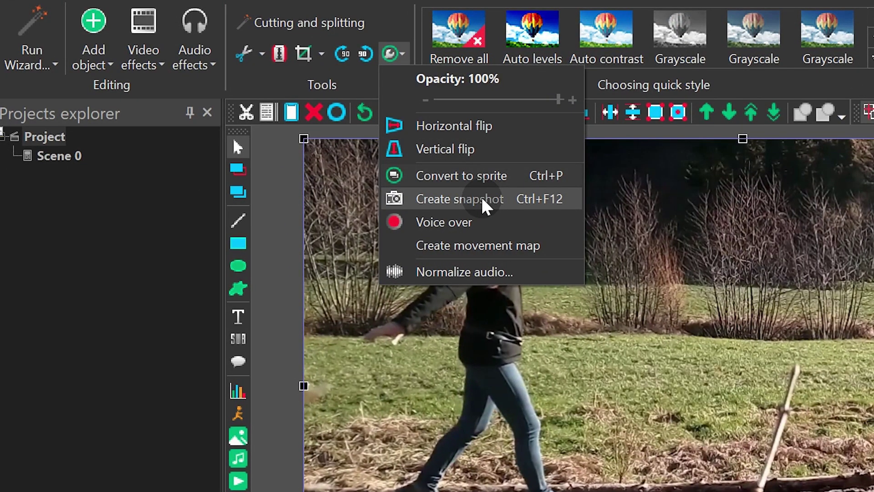
left_click(481, 196)
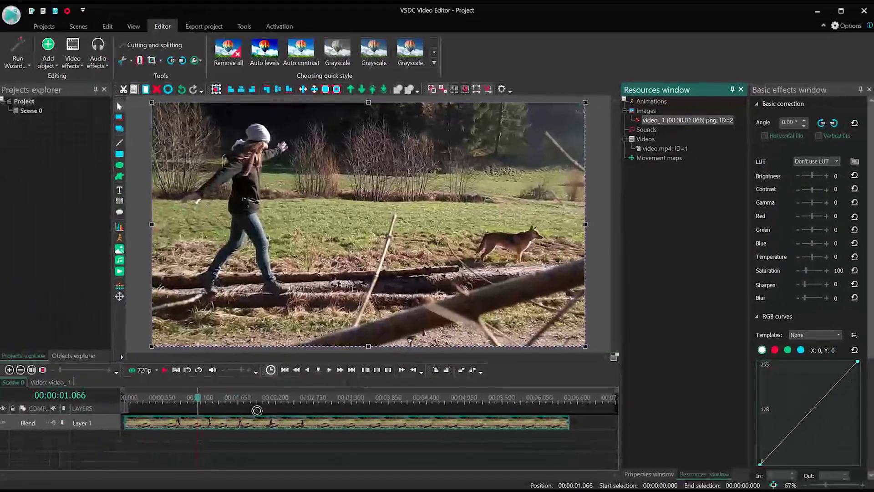
Step: Place the 01.066 snapshot above the video, trim it, and capture snapshots at 01.483 and 01.916 on new layers
left_click_drag(223, 416, 223, 416)
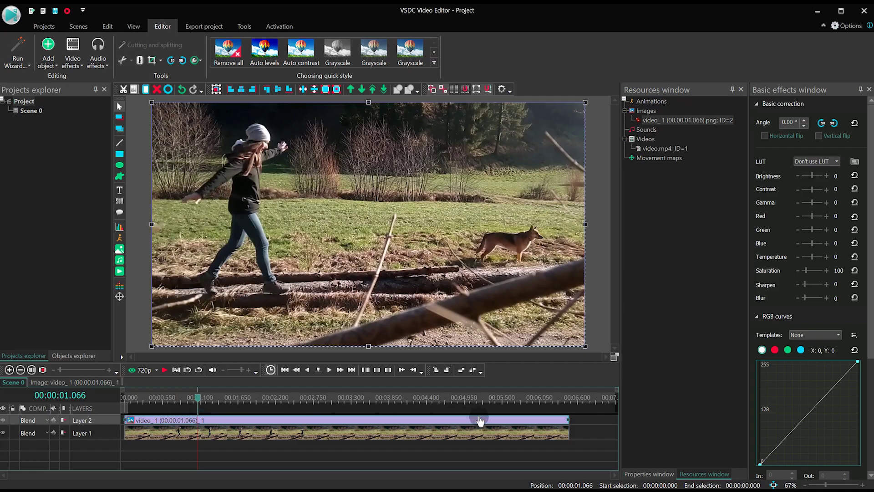
left_click_drag(567, 420, 199, 420)
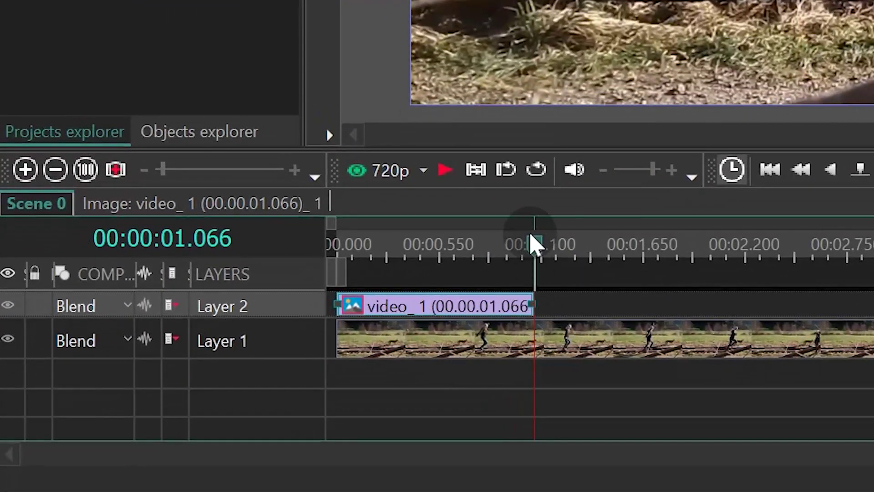
left_click_drag(533, 243, 567, 242)
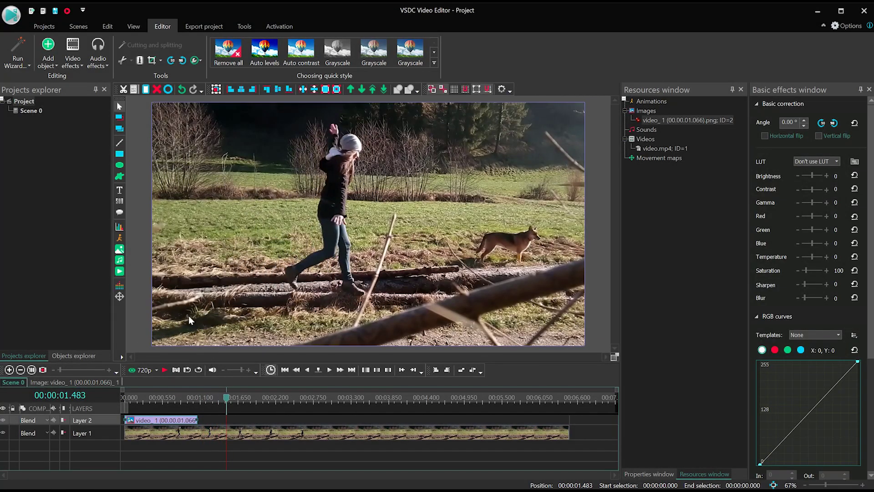
key("ctrl+v")
key("ctrl+v")
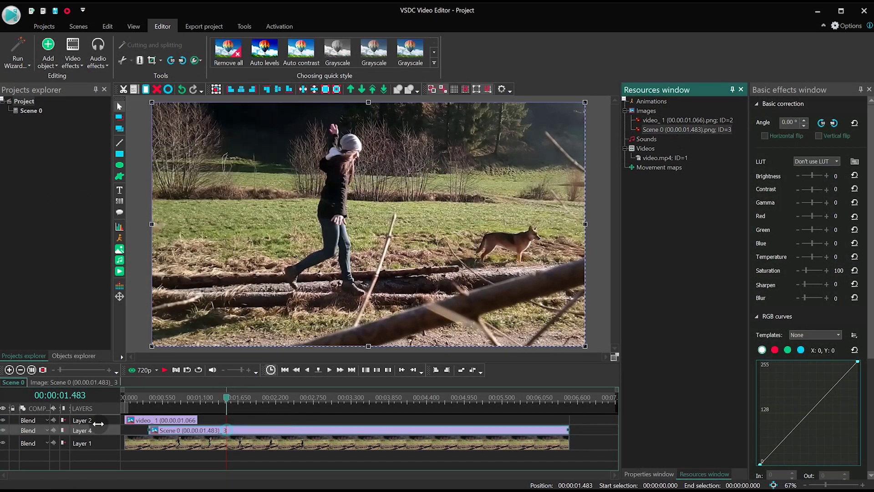
key("ctrl+v")
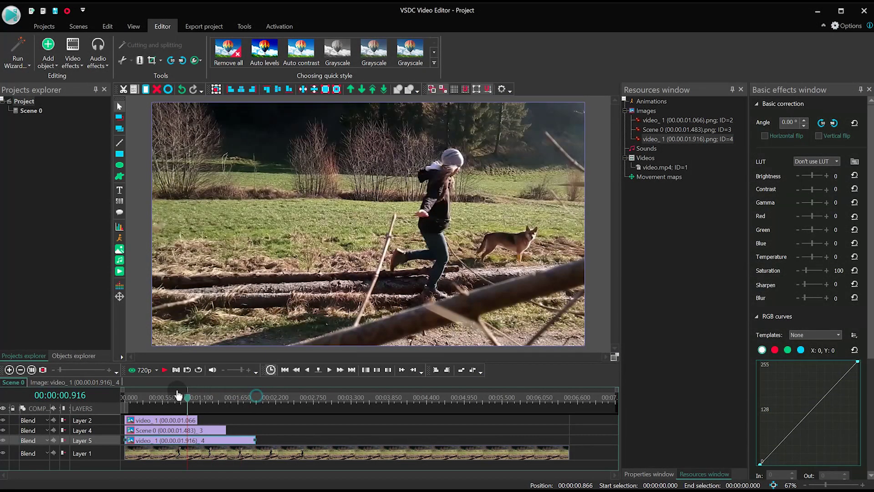
left_click(212, 398)
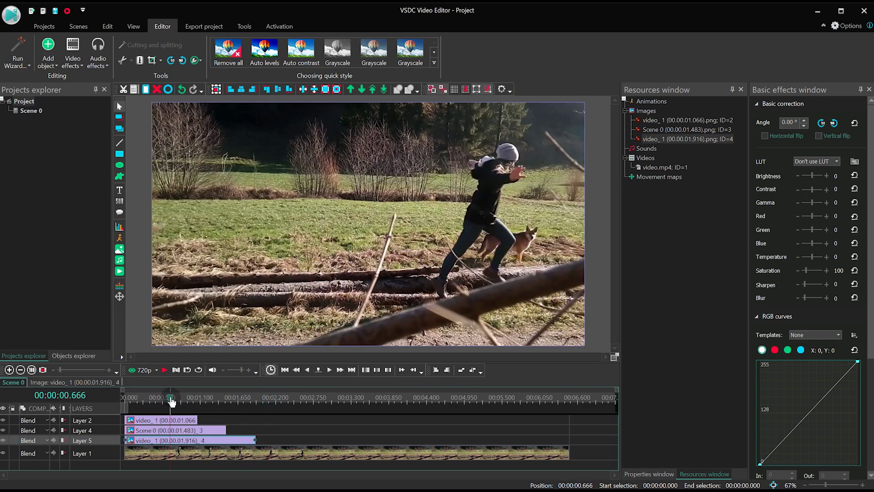
Step: Inside the first snapshot clip, start a Free shape tracing the girl's head, arm and body
left_click(178, 422)
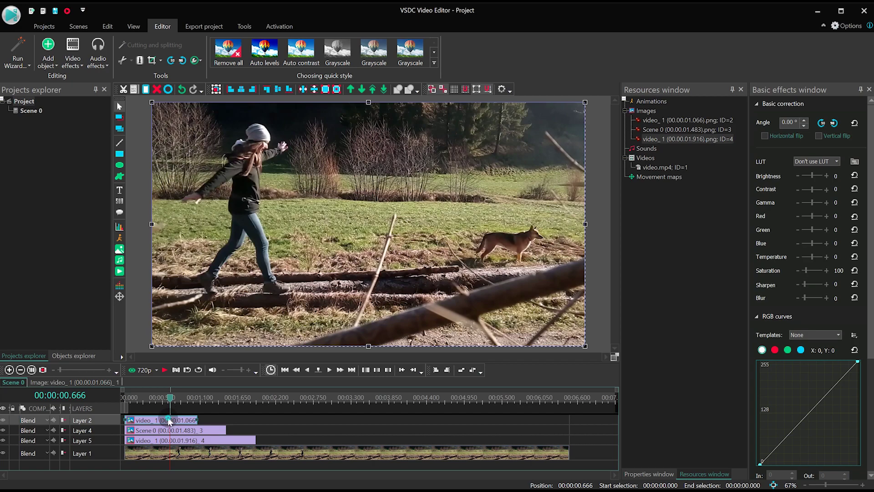
double_click(170, 421)
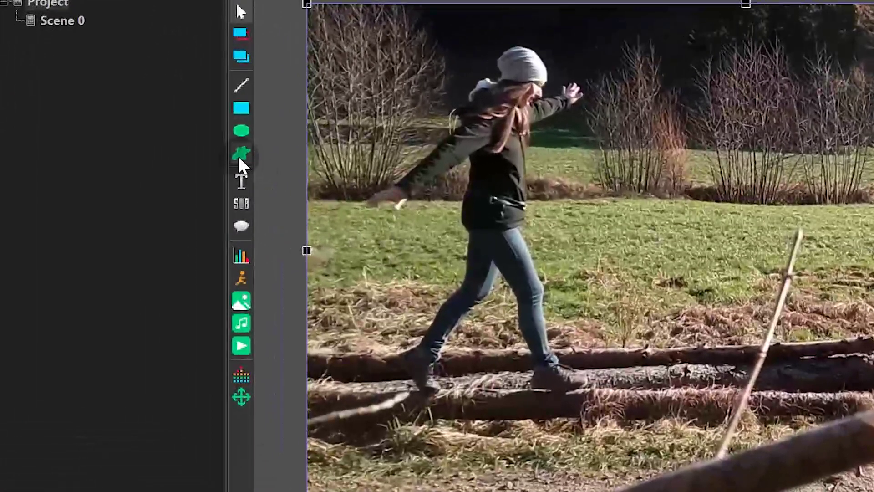
left_click(119, 177)
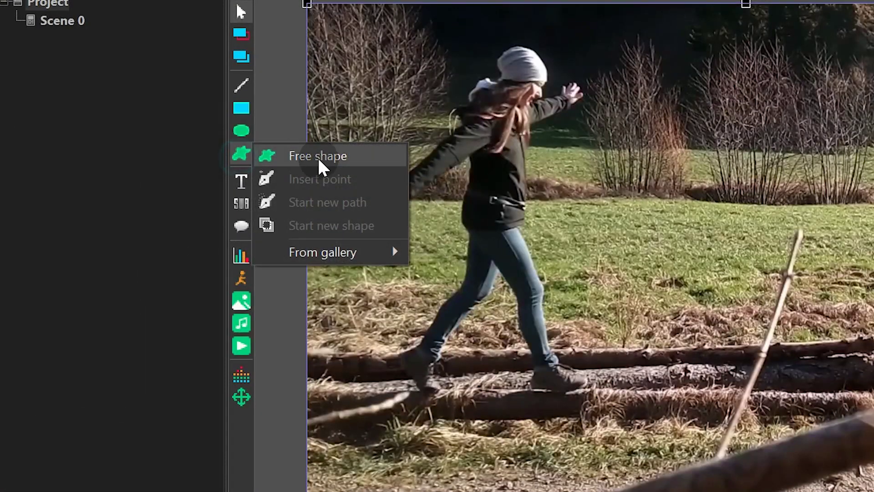
left_click(391, 156)
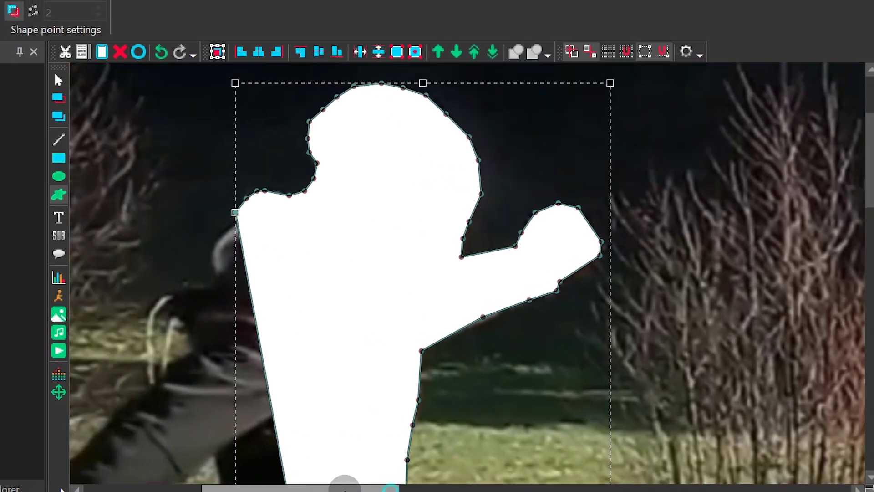
left_click_drag(478, 485, 339, 485)
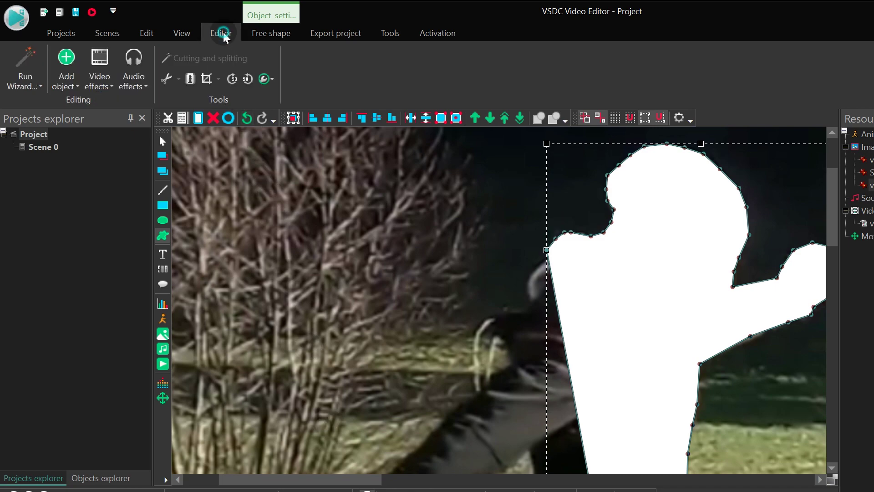
Step: Lower the shape's opacity so the girl shows through while tracing her legs and feet
left_click(273, 78)
left_click_drag(377, 109, 343, 110)
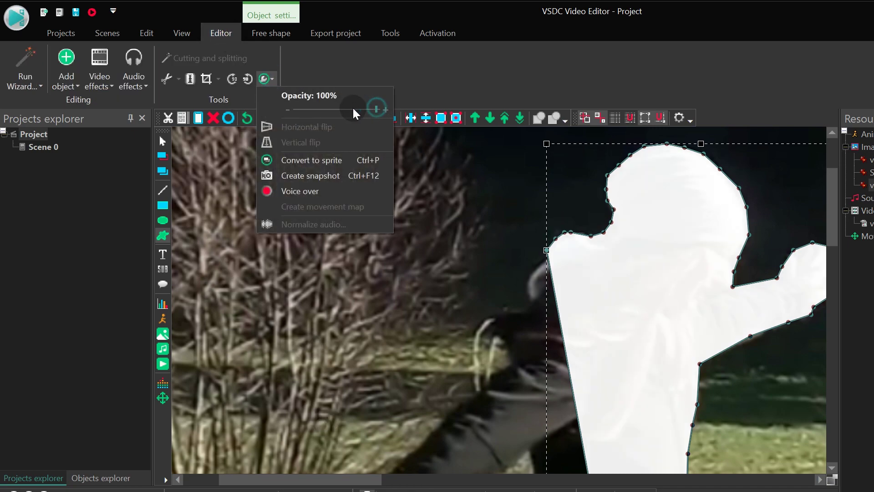
key("Escape")
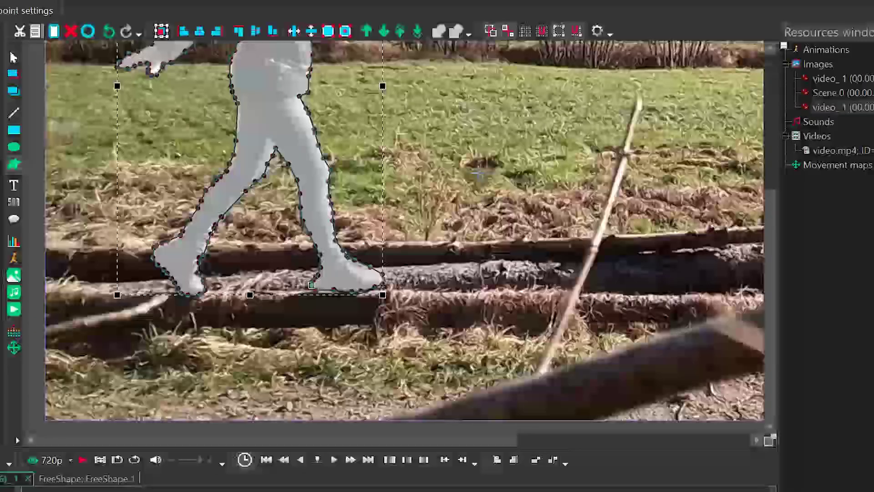
scroll(345, 238, "up", 8)
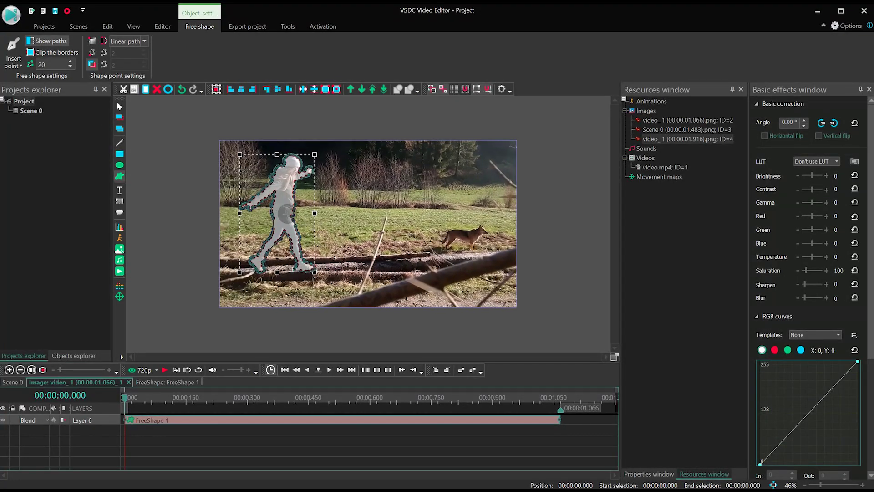
scroll(286, 213, "down", 2)
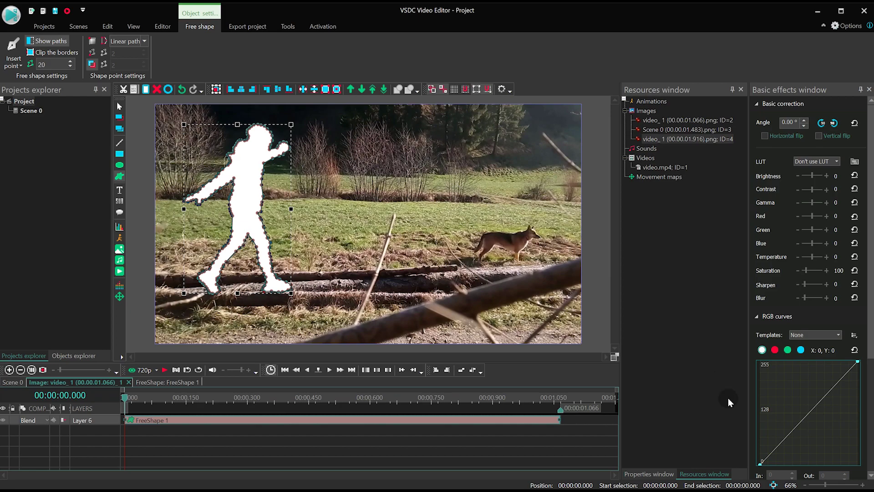
Step: Give FreeShape 1 a black brush colour and set its composition mode to Mask
left_click(662, 476)
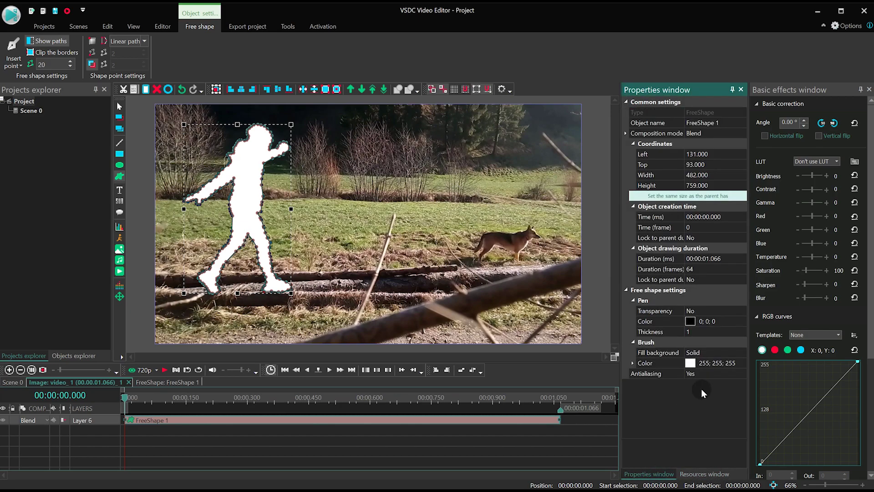
left_click(744, 364)
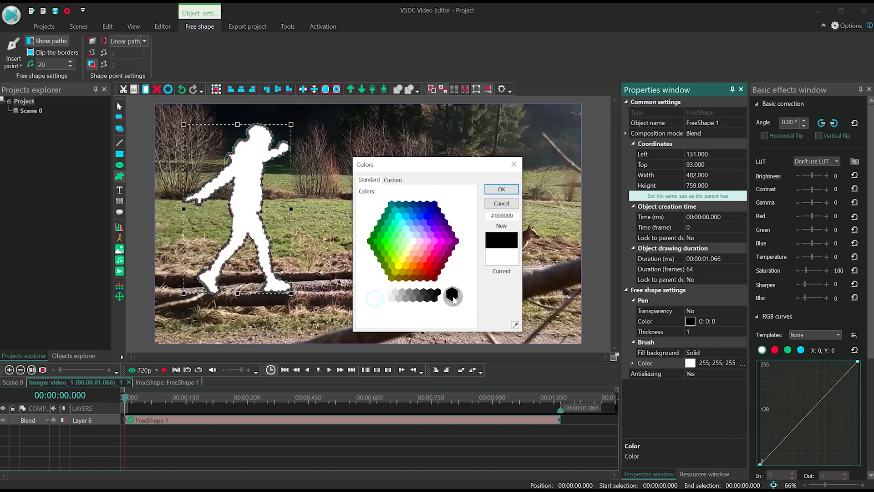
left_click(500, 189)
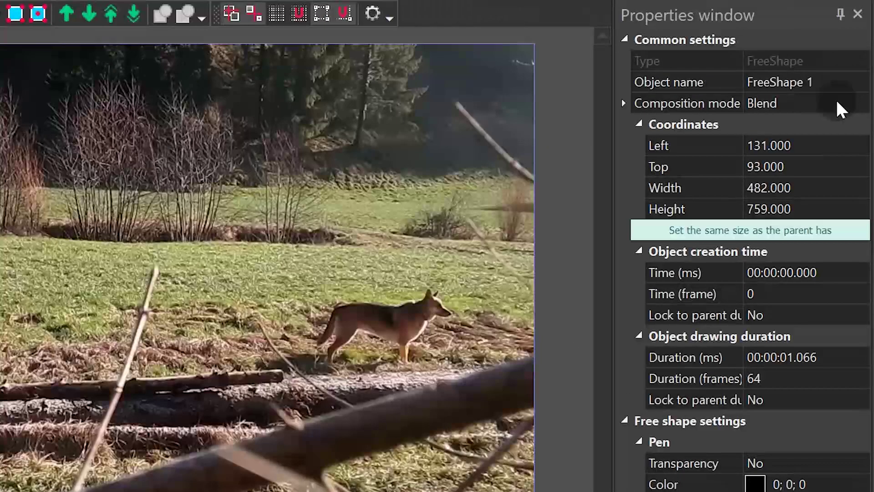
left_click(743, 134)
left_click(863, 105)
left_click_drag(859, 137, 859, 130)
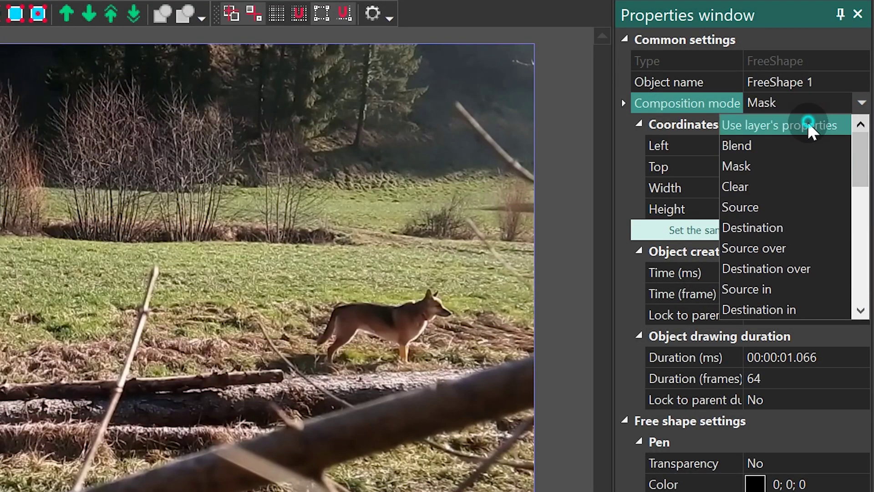
left_click(829, 127)
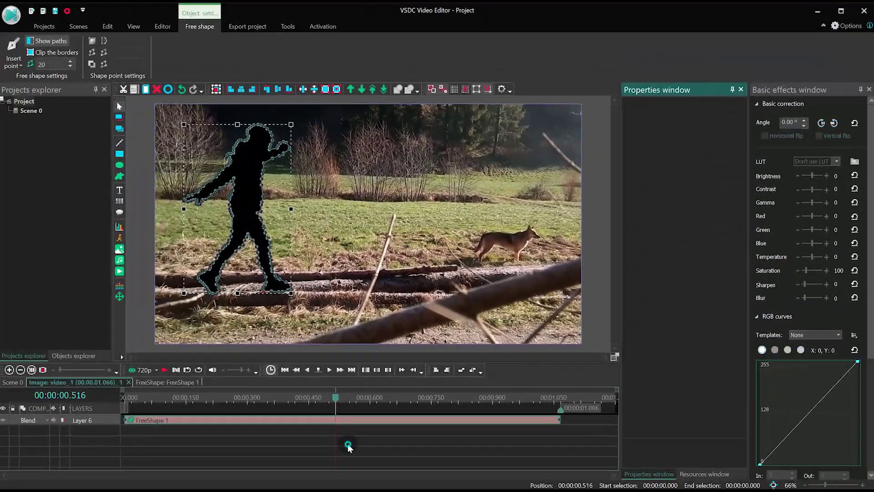
Step: Set FreeShape 1's layer blend to Inverted mask and return to Scene 0
left_click(349, 446)
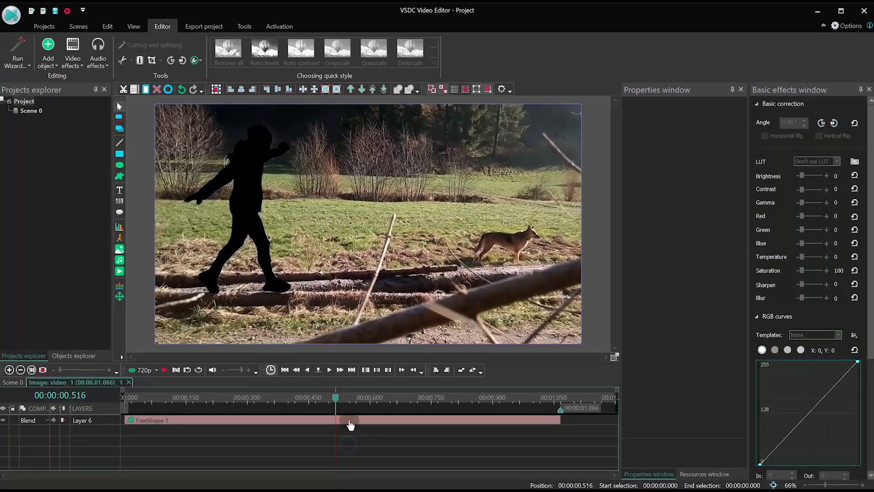
left_click(350, 422)
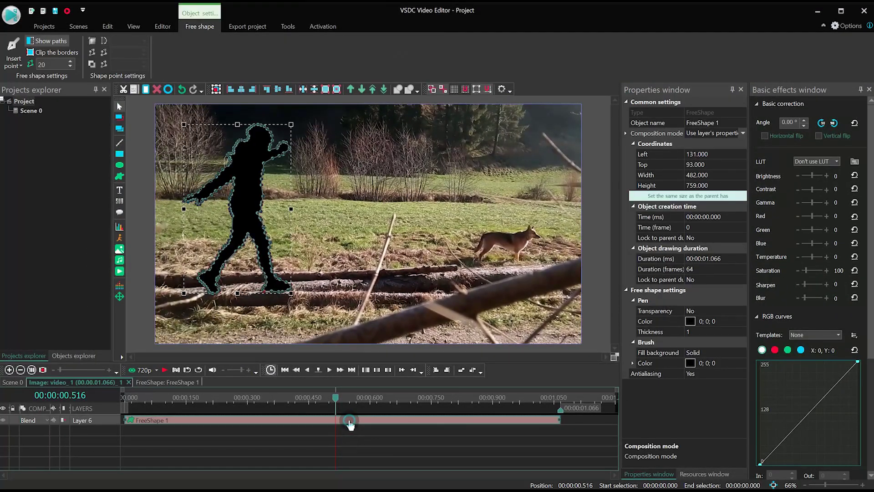
left_click(39, 421)
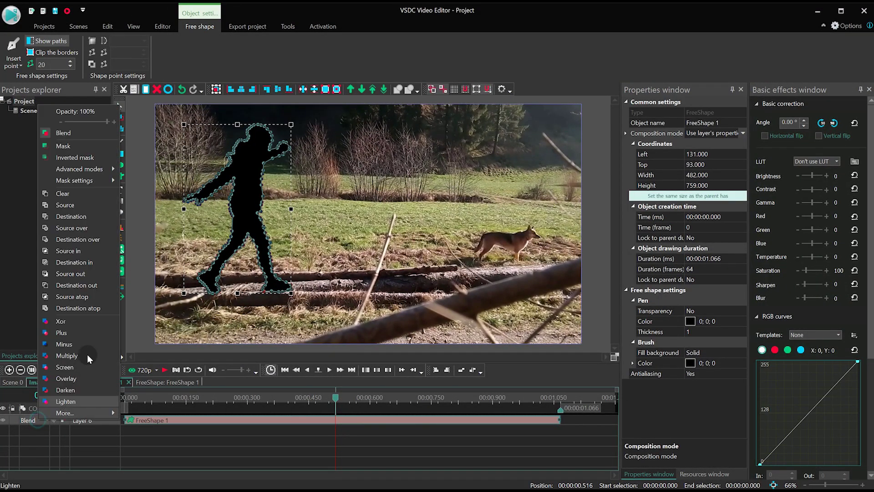
left_click(78, 156)
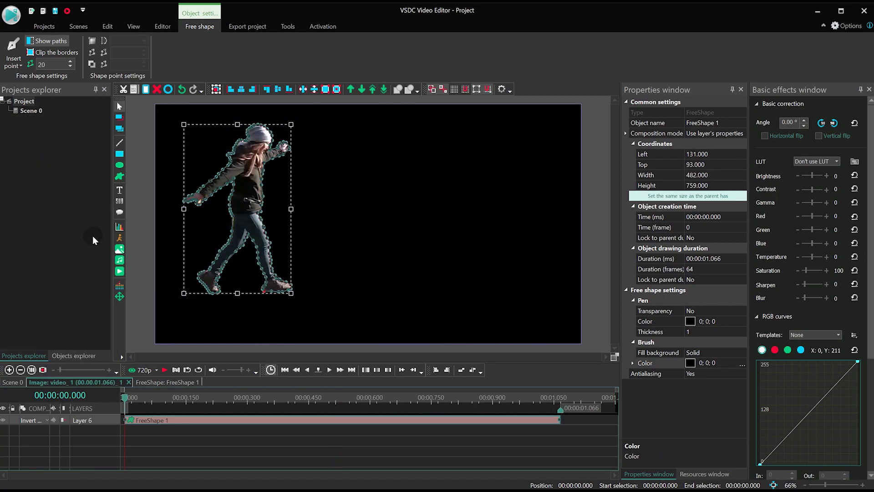
left_click(12, 383)
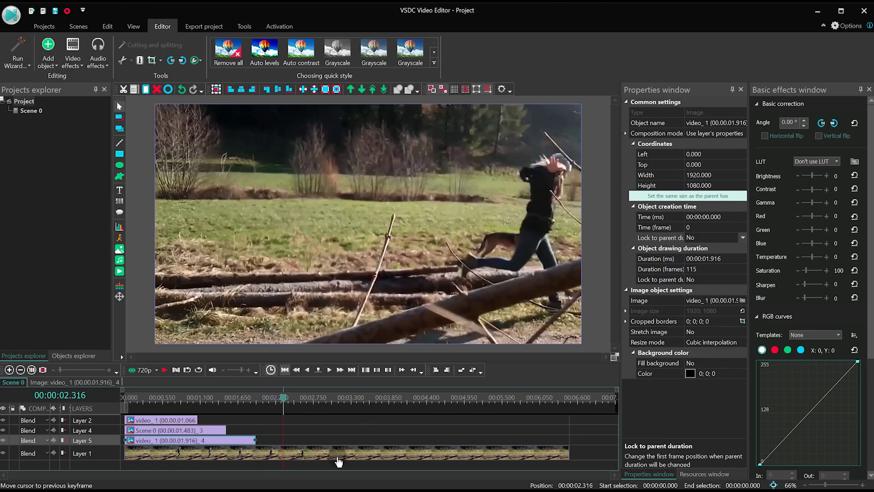
Step: Rewind playback to the scene's start to view the three girls
left_click(127, 399)
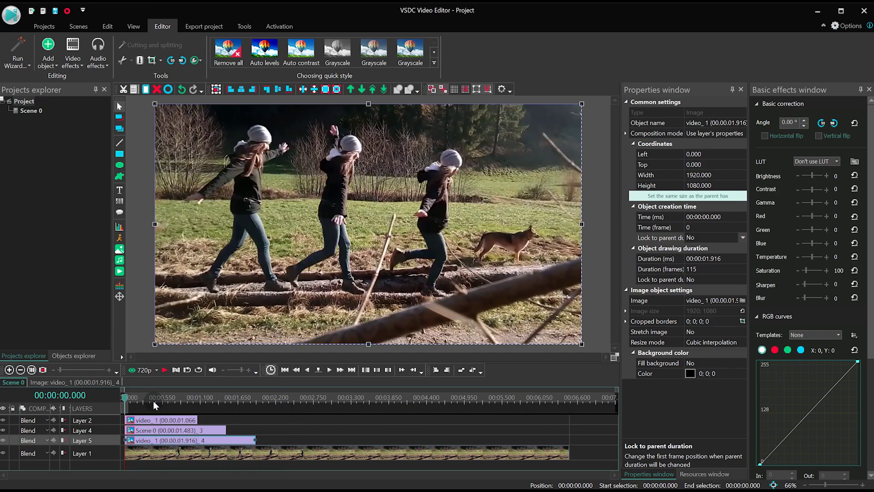
Step: Add a Gaussian blur filter inside FreeShape 1 and stretch it over the shape's full duration
double_click(159, 421)
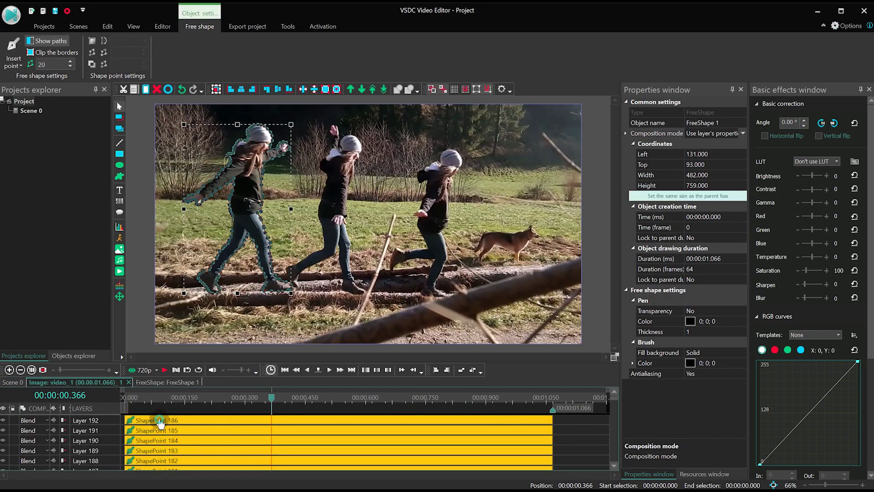
left_click(162, 26)
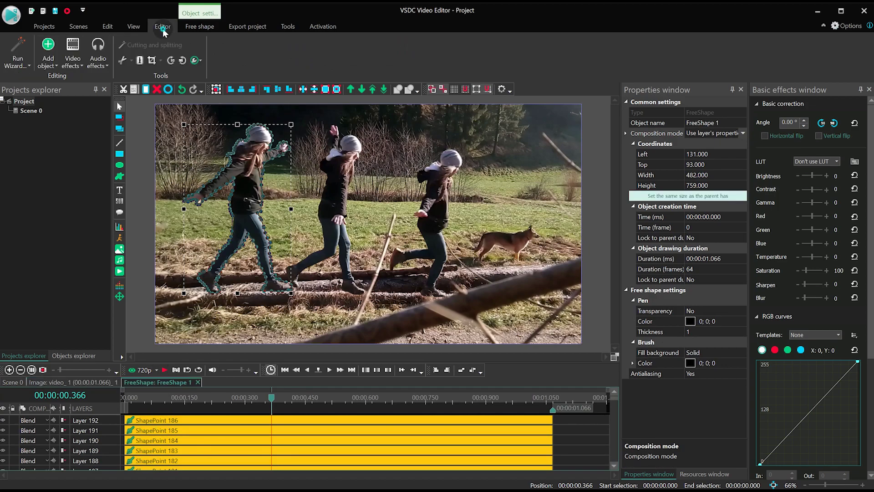
left_click(75, 66)
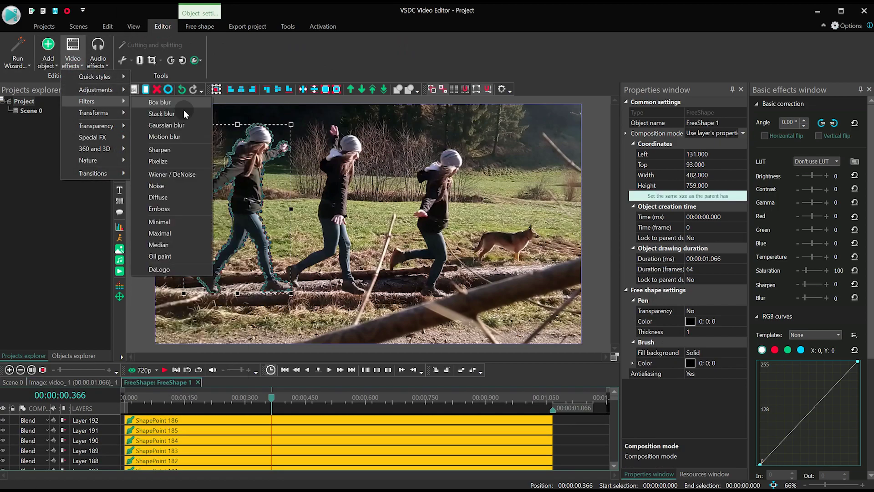
left_click(176, 126)
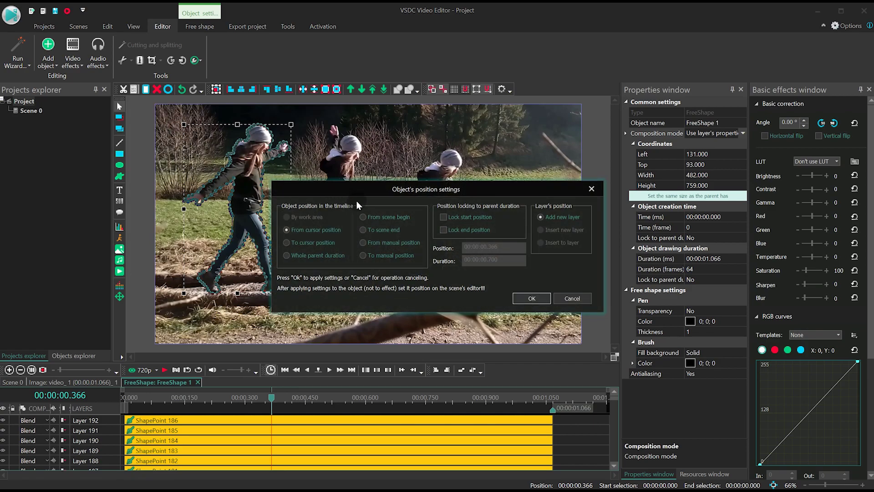
key("Return")
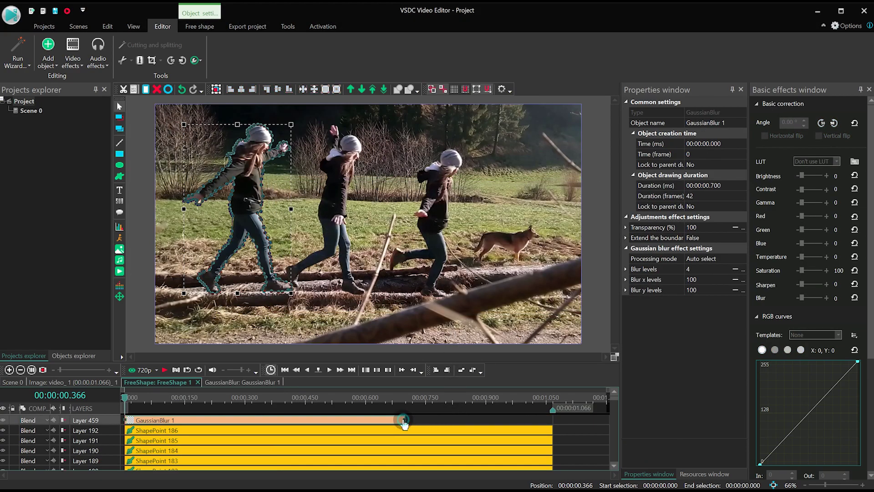
left_click_drag(409, 420, 548, 421)
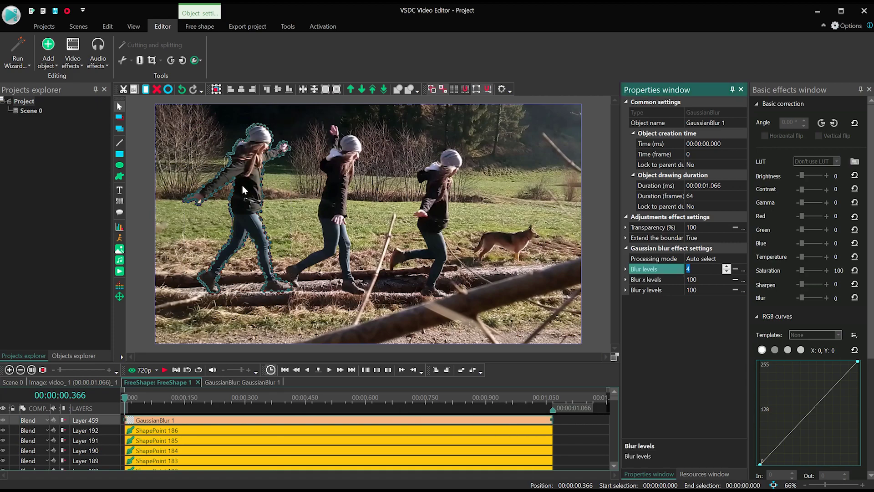
scroll(243, 185, "up", 1)
scroll(235, 198, "up", 2)
scroll(233, 215, "up", 2)
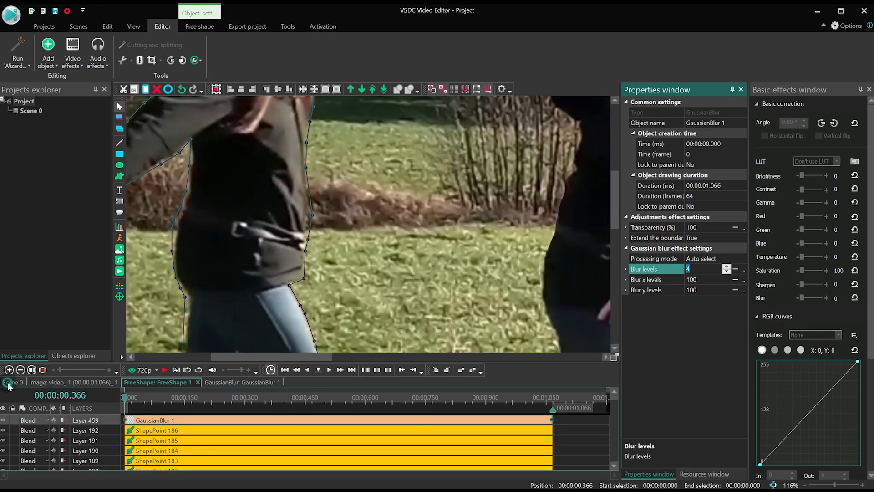
left_click(13, 382)
left_click(127, 400)
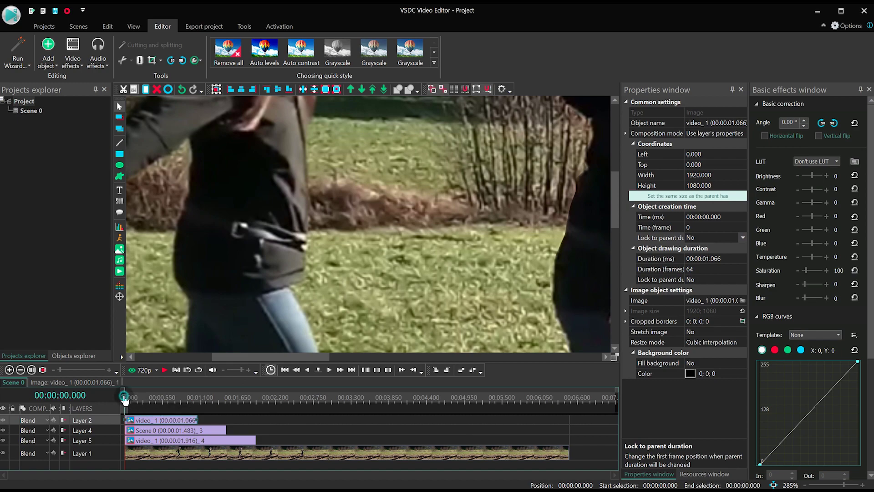
Step: Preview the clones, then set GaussianBlur 1 on the first mask to 5 blur levels
key("space")
double_click(178, 420)
left_click(178, 421)
double_click(178, 420)
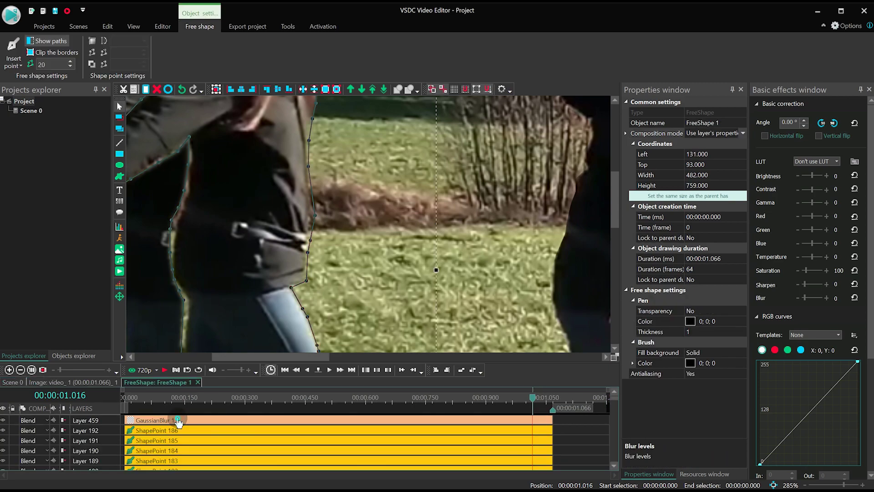
left_click(150, 421)
left_click(691, 268)
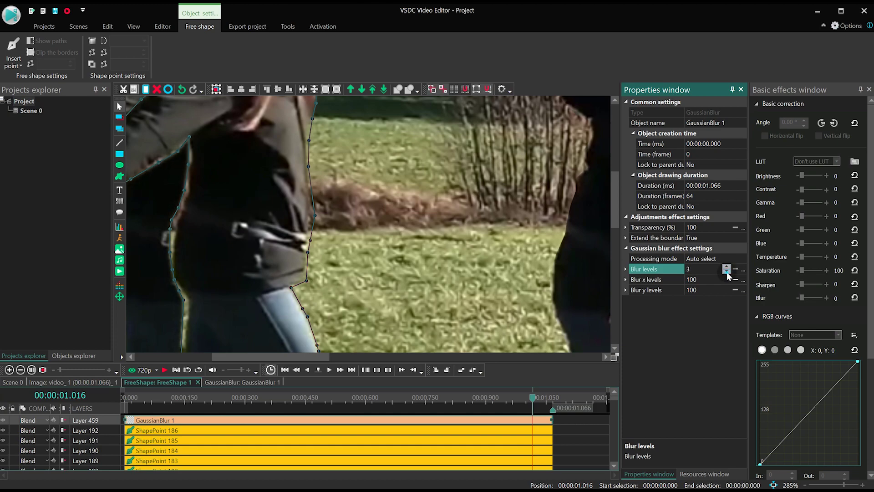
left_click(728, 272)
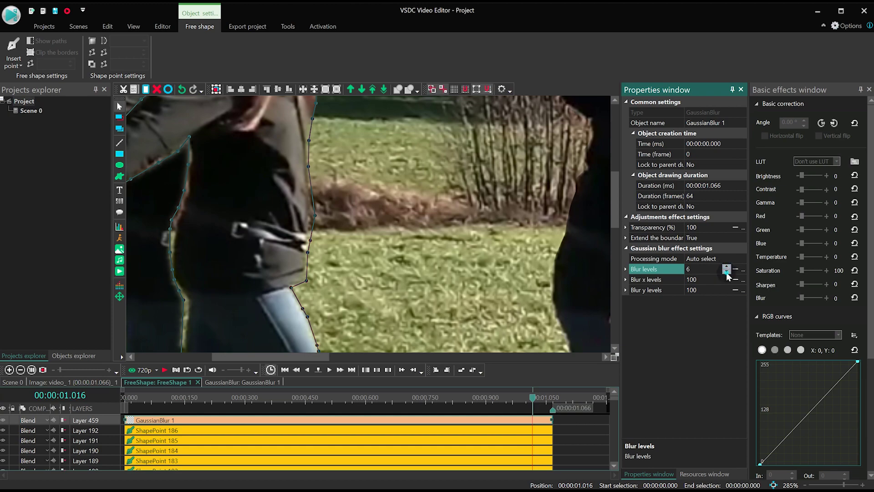
right_click(348, 418)
left_click(373, 194)
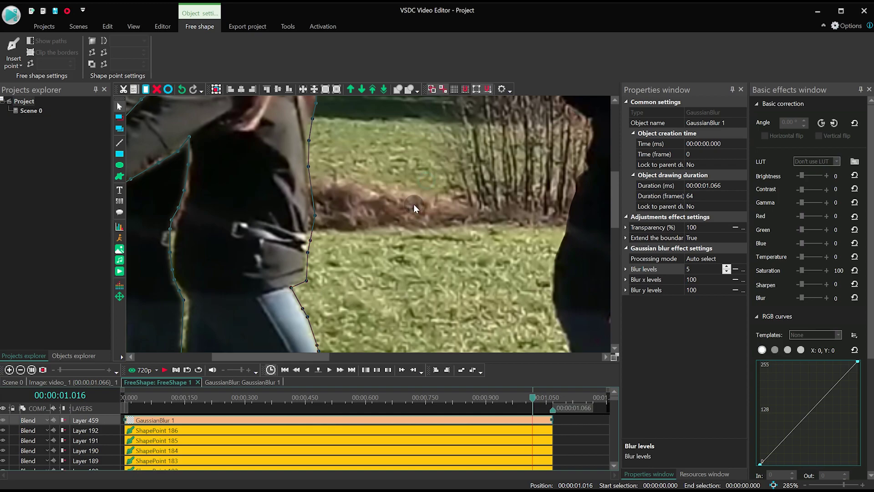
scroll(412, 212, "down", 1)
scroll(411, 219, "down", 2)
scroll(411, 220, "down", 2)
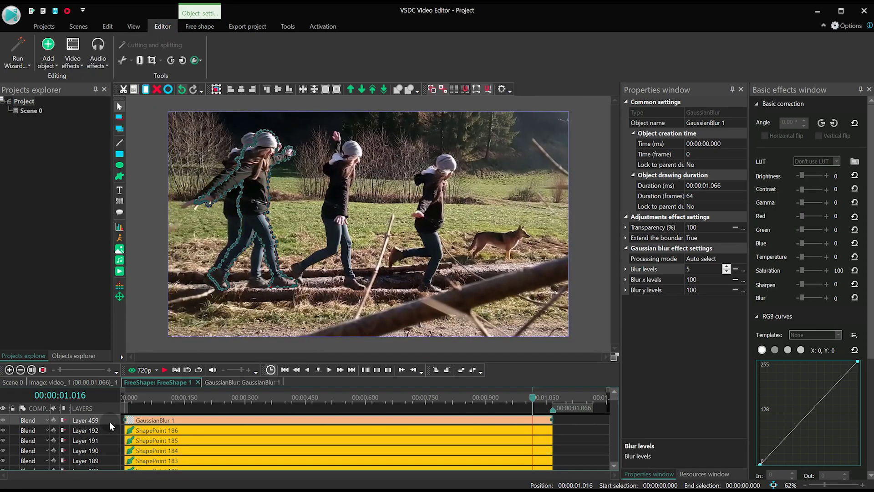
left_click(68, 382)
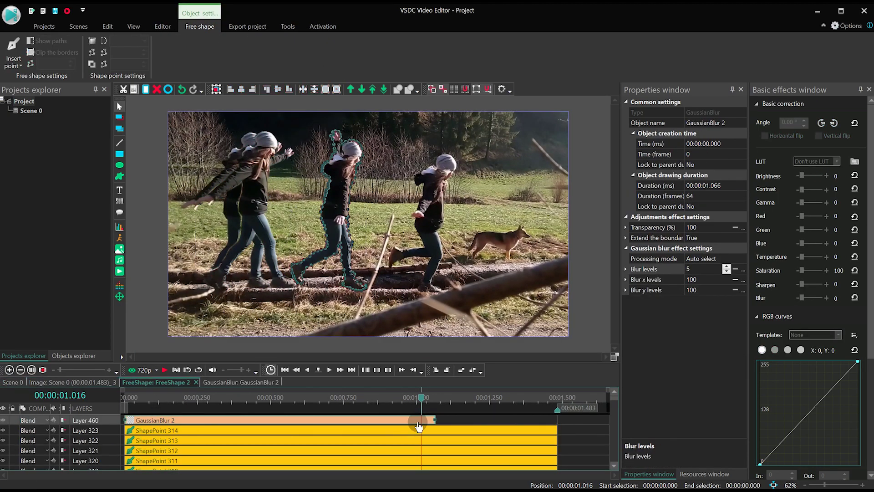
Step: Stretch the third clone mask's Gaussian blur to cover the free shape's full duration
left_click(69, 382)
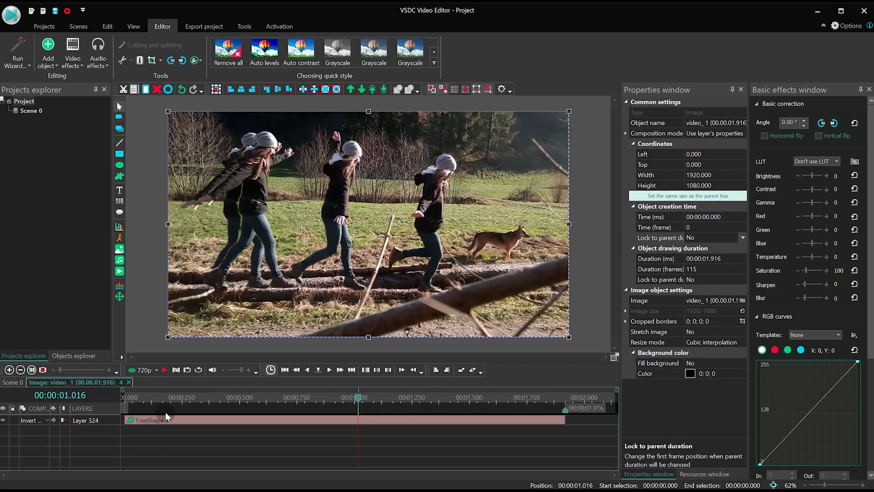
double_click(166, 412)
left_click_drag(363, 421, 557, 419)
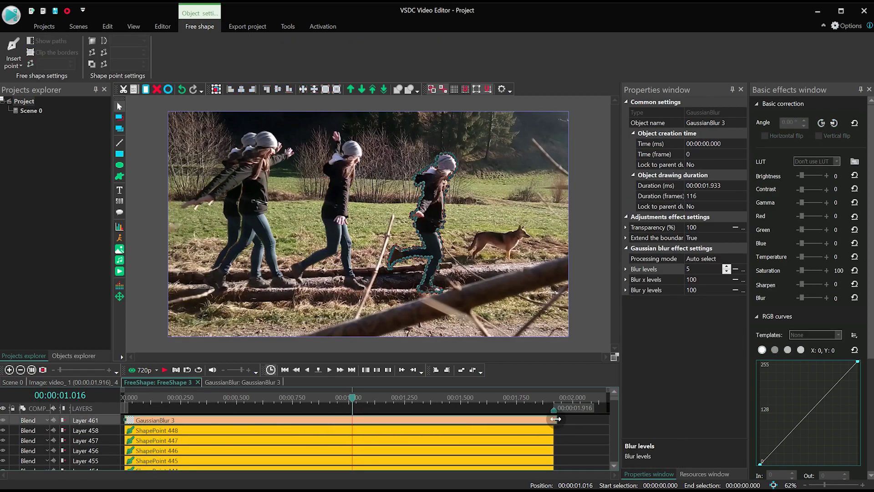